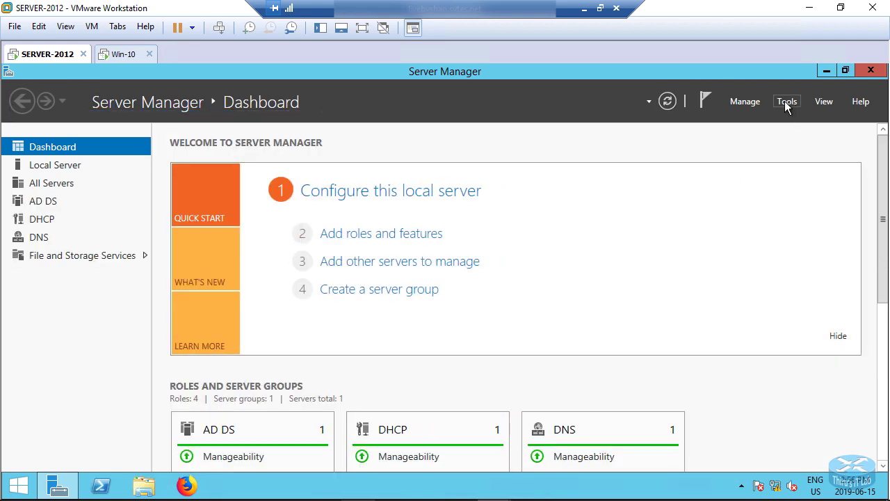
Launch Active Directory Users and Computers from the Server Manager Tools menu.
left_click(784, 101)
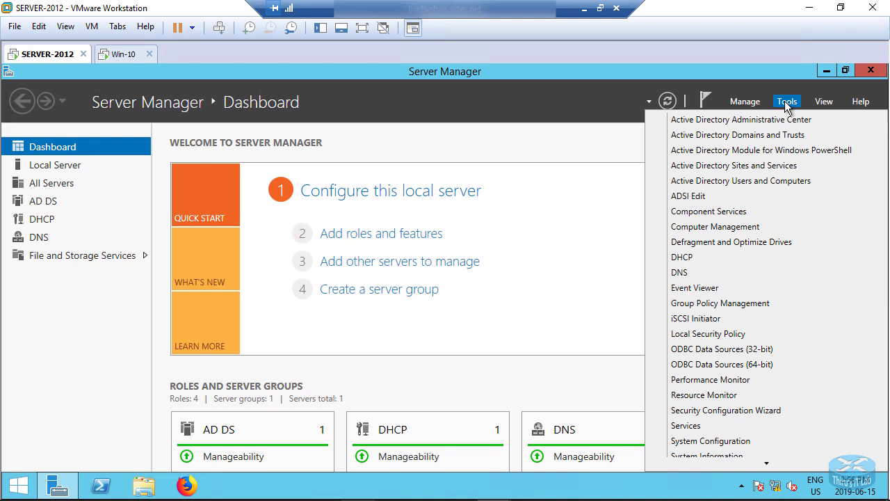
left_click(716, 183)
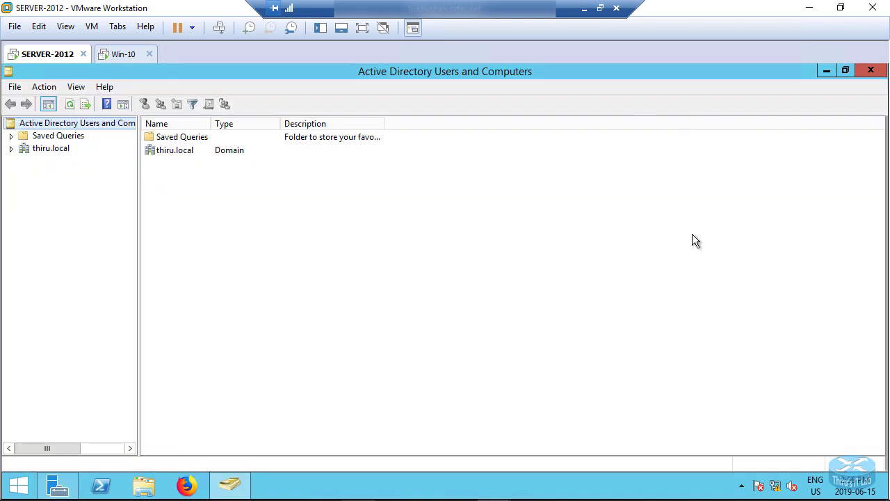
Expand the domain node in the console tree.
left_click(10, 149)
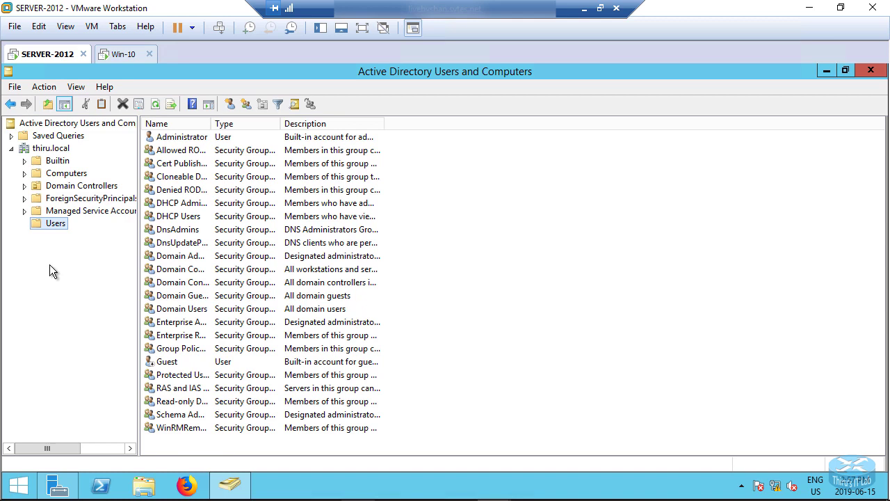
Create an organizational unit named 'IT Administrator' directly under the domain.
right_click(44, 148)
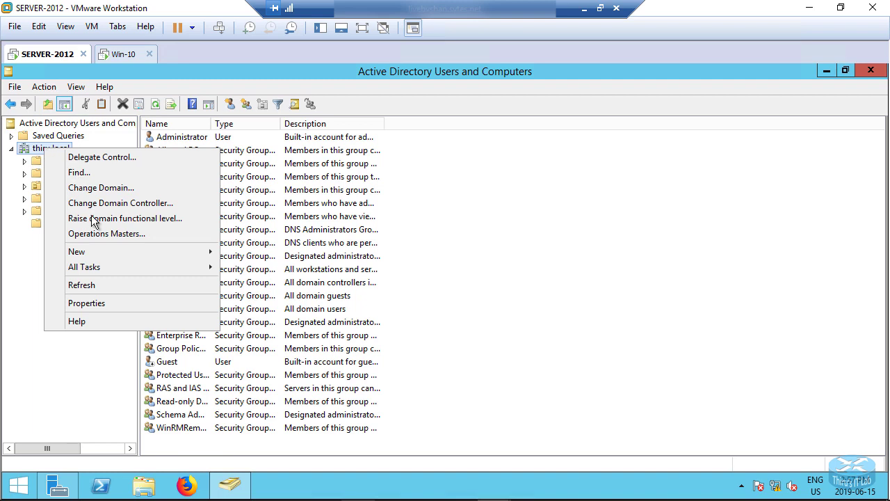
mouse_move(90, 253)
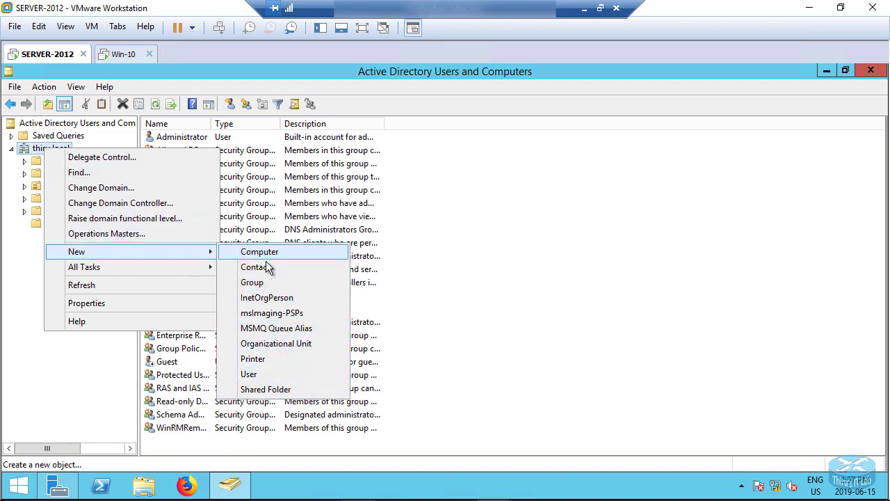
left_click(268, 346)
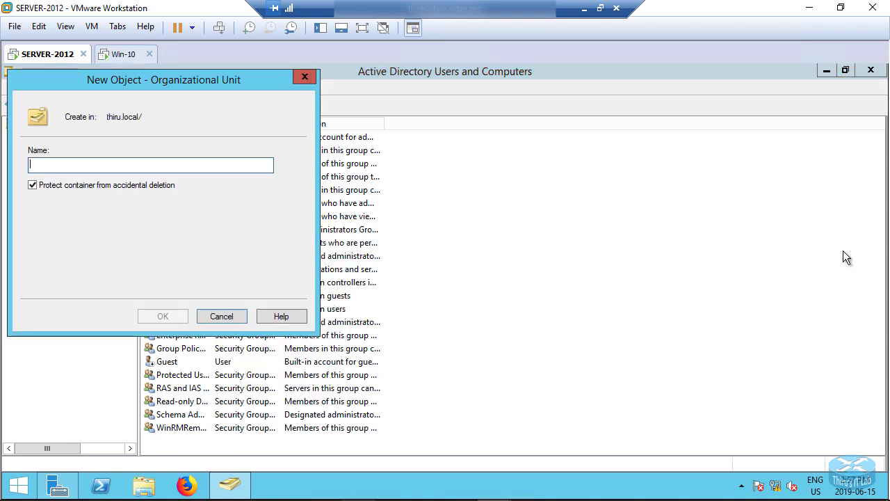
type("I")
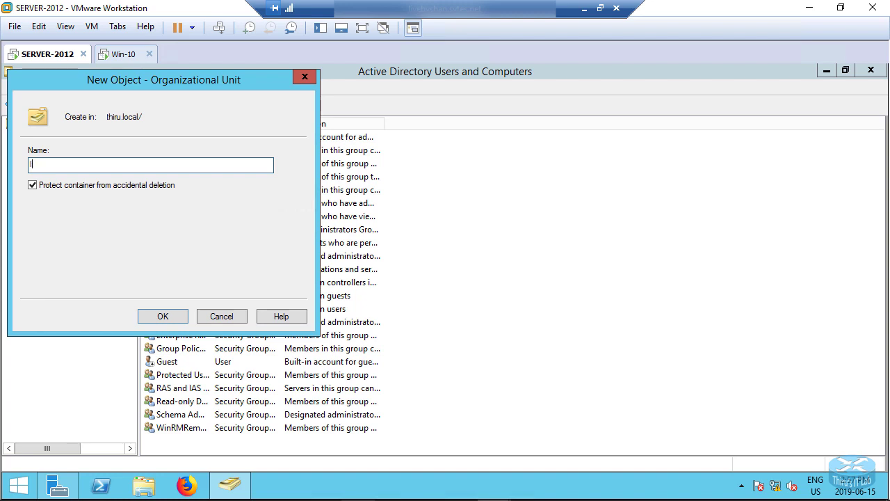
type("tT Administratttttttor")
key("BackSpace")
key("BackSpace")
key("BackSpace")
key("BackSpace")
key("BackSpace")
key("BackSpace")
key("BackSpace")
key("BackSpace")
type("or")
left_click(151, 317)
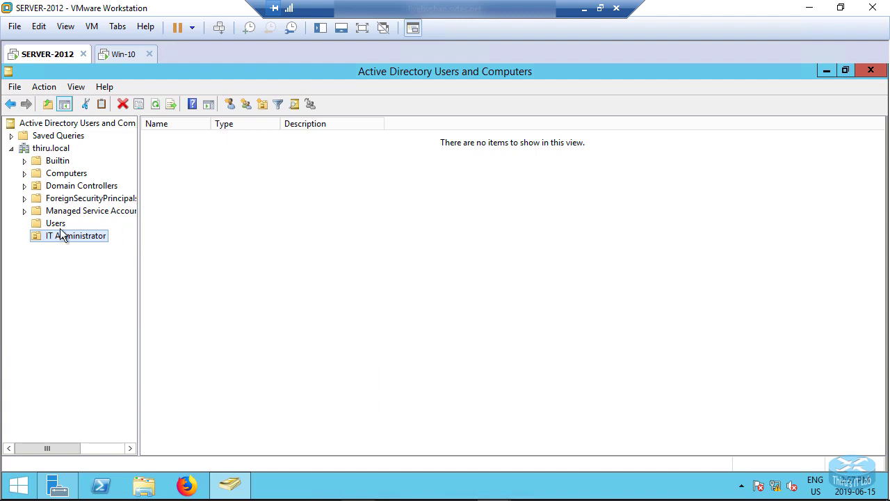
left_click(319, 245)
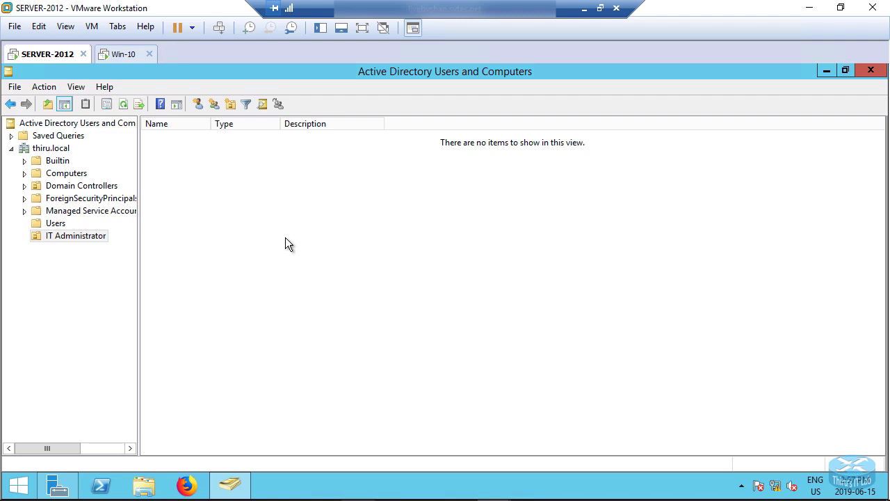
Start a new user in IT Administrator, entering the person's first name, last name and logon name.
right_click(255, 231)
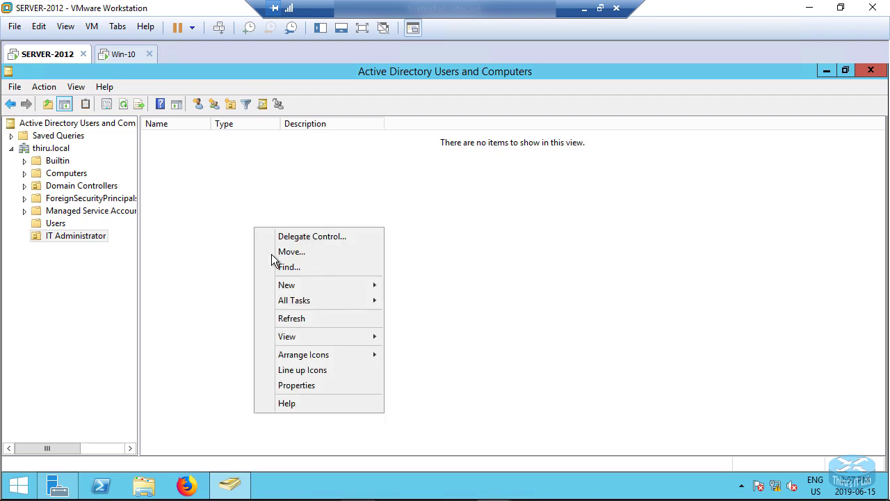
mouse_move(286, 288)
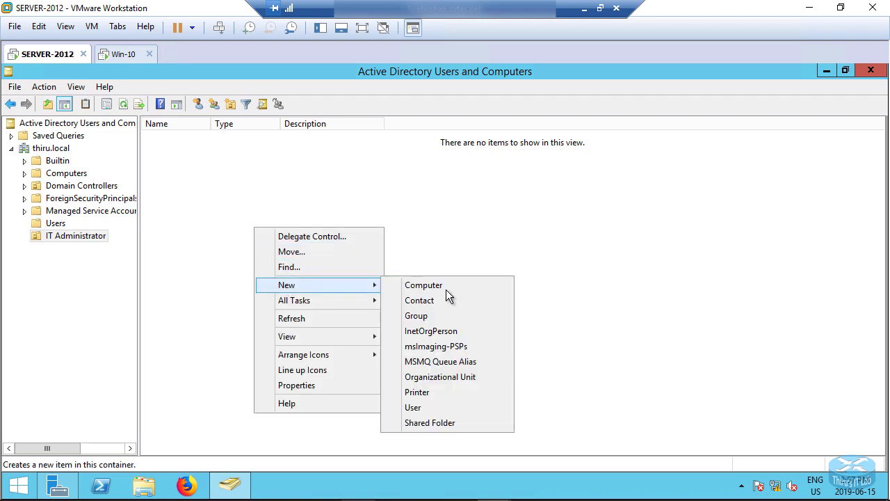
left_click(415, 408)
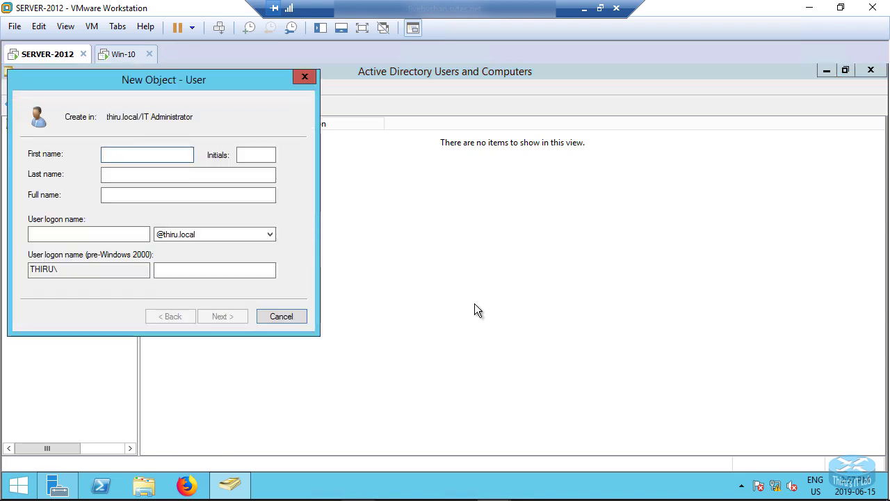
left_click(170, 175)
type("Manogar")
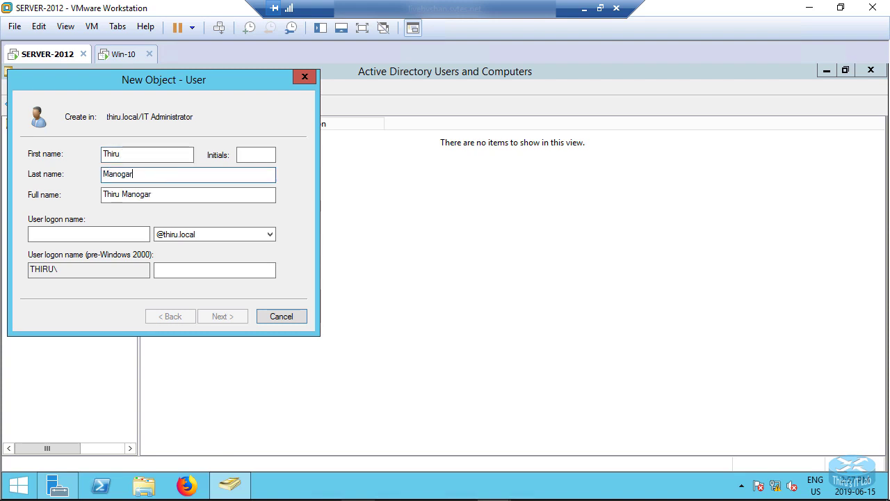
type("aaaaaaaaan")
key("BackSpace")
key("BackSpace")
key("BackSpace")
key("BackSpace")
key("BackSpace")
key("BackSpace")
key("BackSpace")
key("BackSpace")
key("BackSpace")
key("BackSpace")
type("an")
left_click(80, 236)
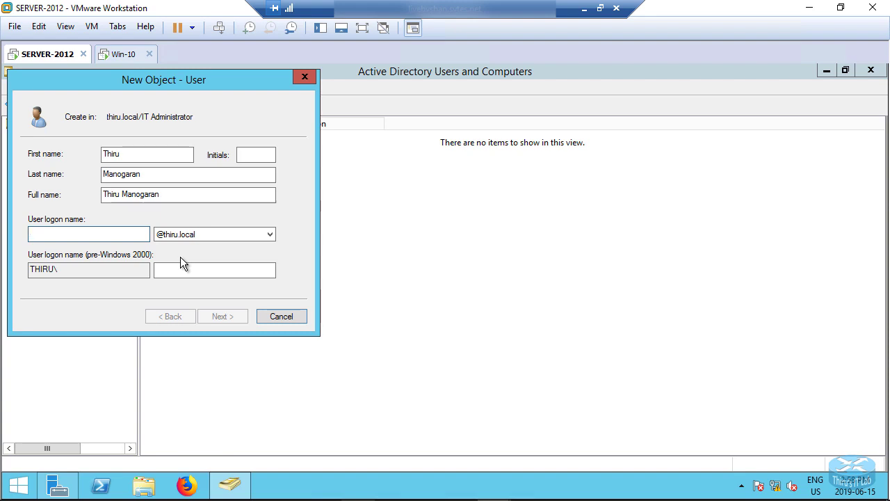
type("thirum")
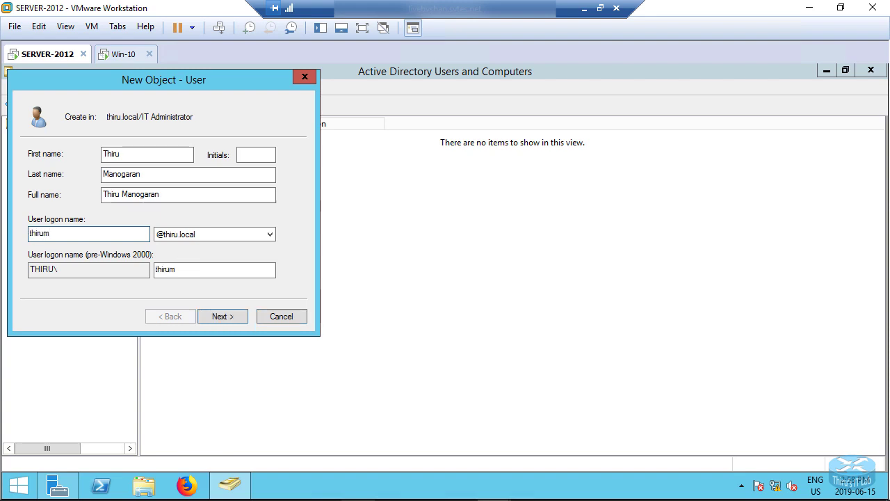
left_click(219, 317)
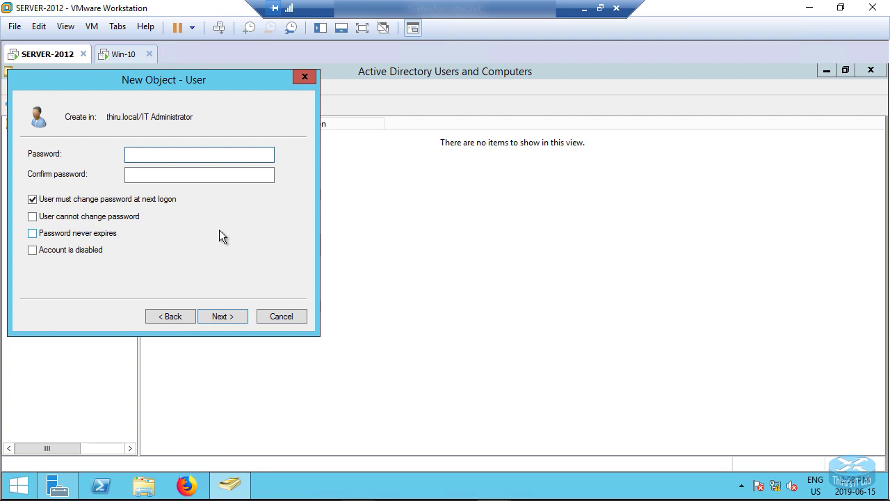
Enter and confirm the user's password, set it never to expire, and create the account.
type("P@ssw0rd")
left_click(182, 173)
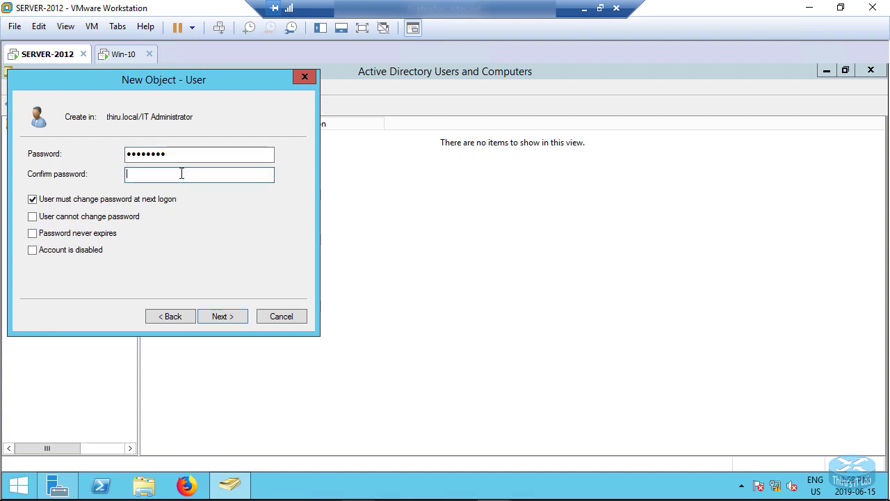
type("Password@1234")
key("BackSpace")
key("BackSpace")
key("BackSpace")
key("BackSpace")
key("BackSpace")
key("BackSpace")
key("BackSpace")
key("BackSpace")
key("BackSpace")
key("BackSpace")
key("BackSpace")
key("BackSpace")
key("BackSpace")
type("Pass@123")
left_click(33, 234)
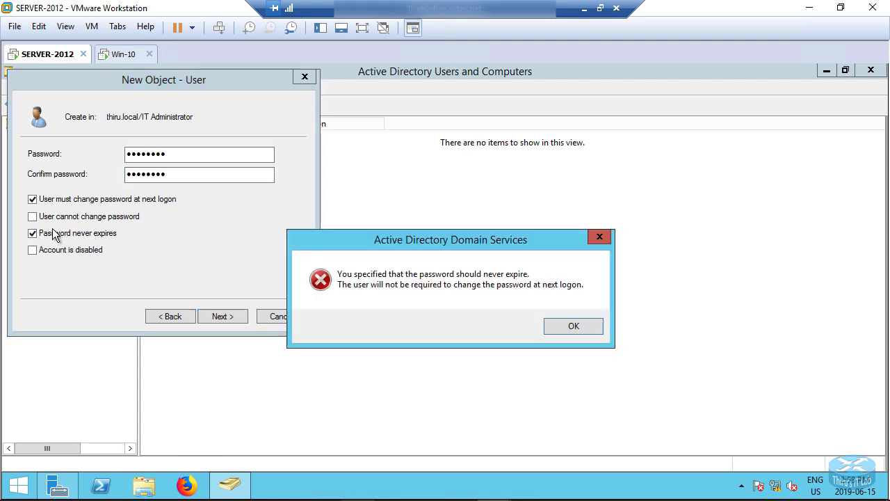
left_click(565, 326)
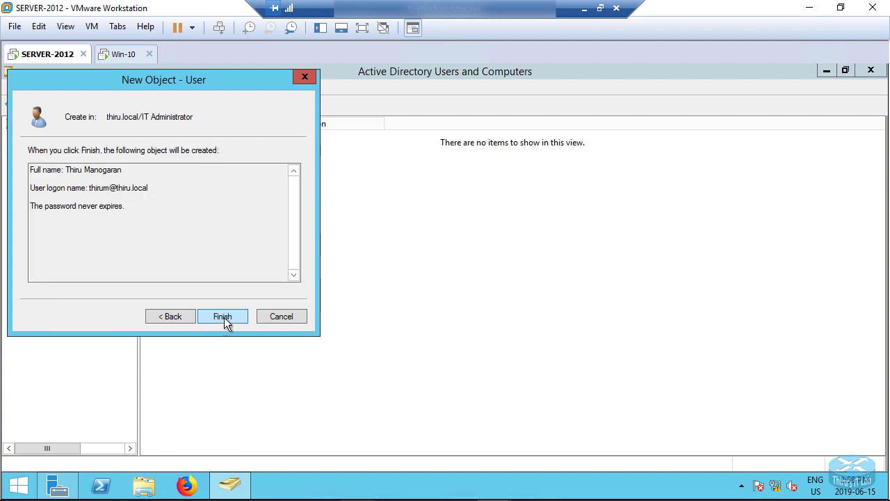
left_click(223, 317)
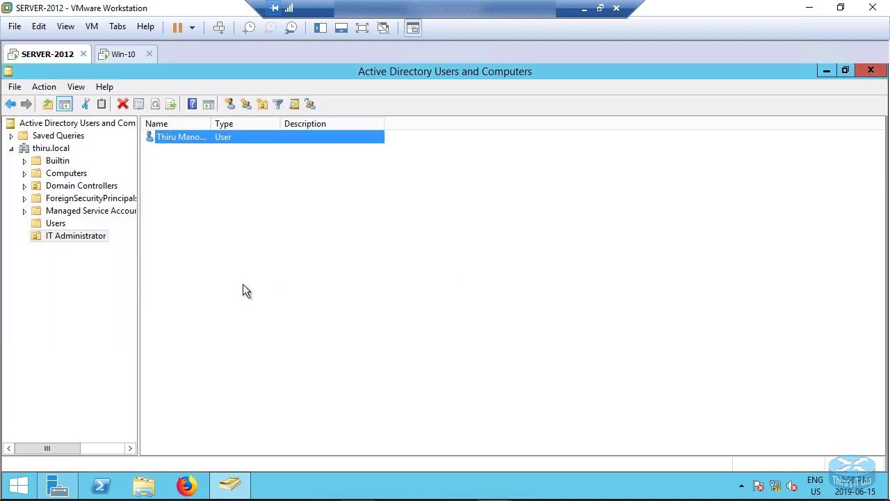
Switch to the Users container and bring up its New submenu.
left_click(243, 290)
left_click(57, 224)
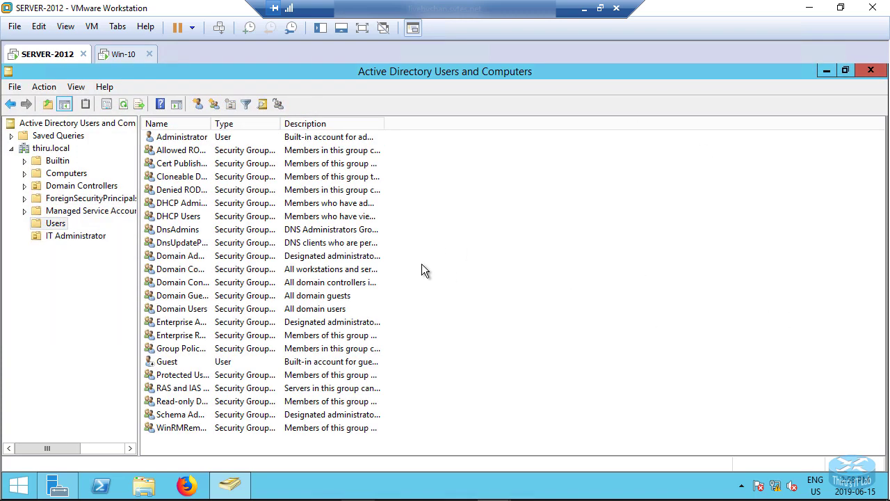
right_click(495, 235)
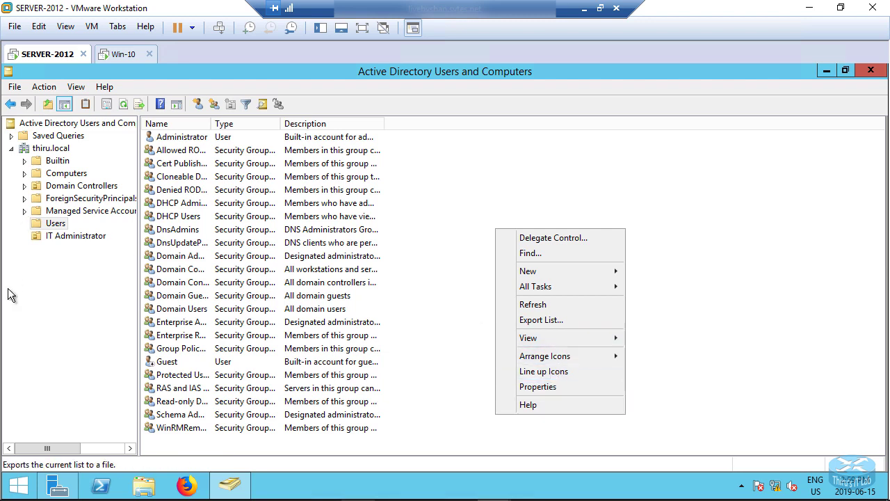
left_click(52, 275)
left_click(63, 235)
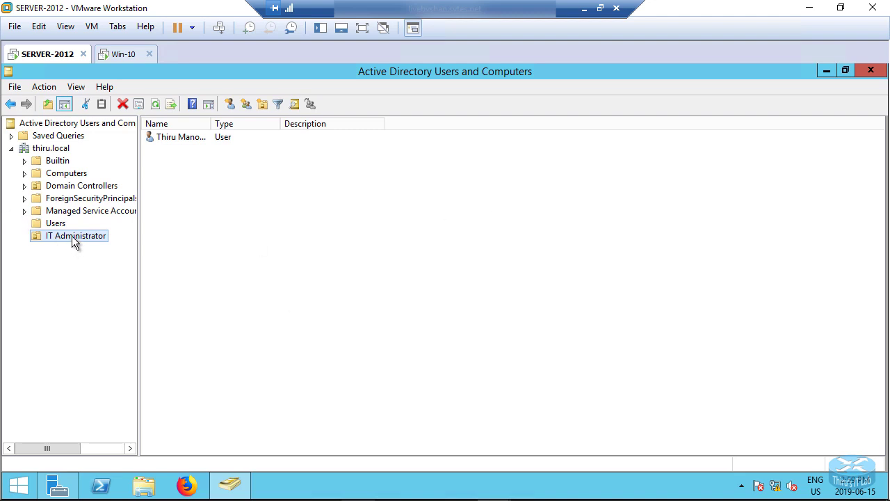
left_click(56, 223)
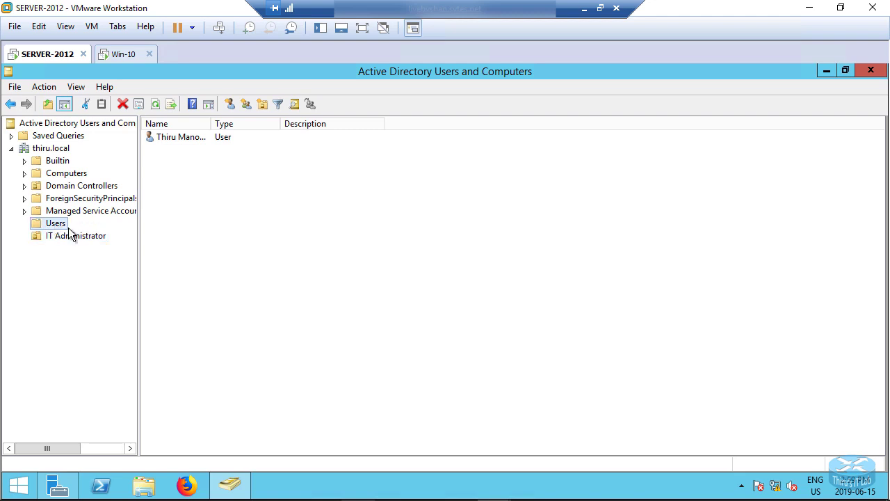
right_click(537, 225)
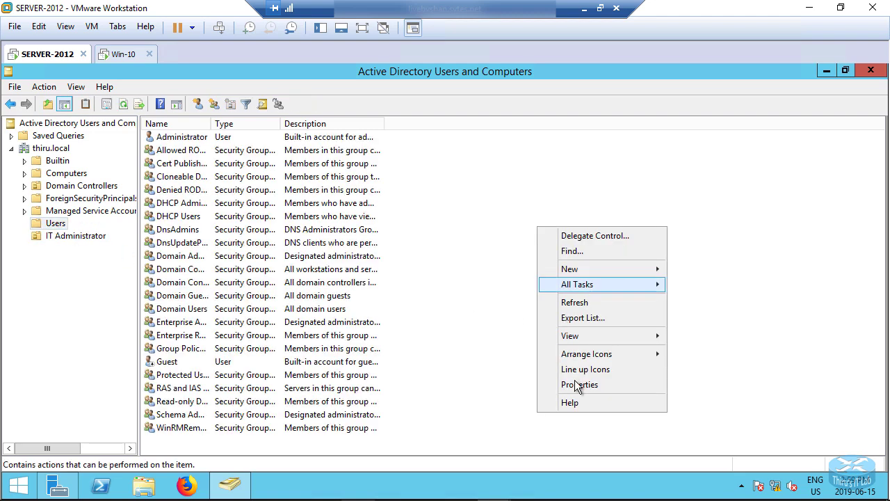
mouse_move(578, 273)
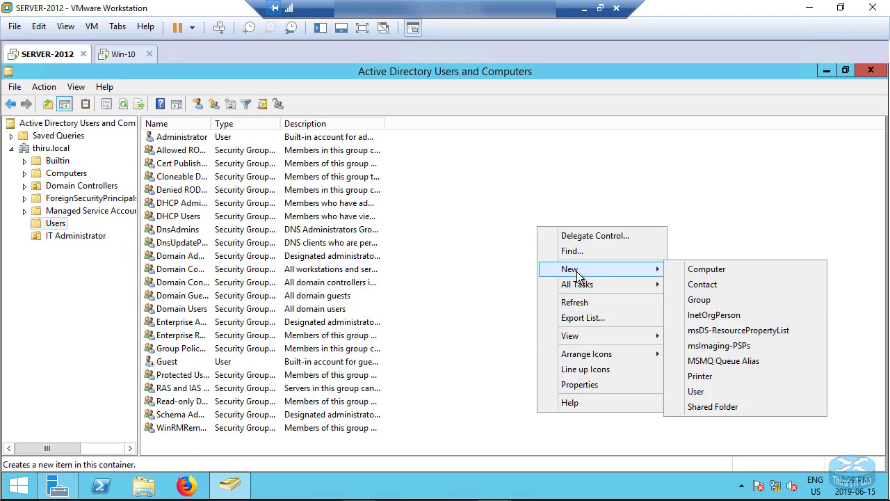
Create a global security group named 'IT Administrator' in Users and select it.
left_click(703, 300)
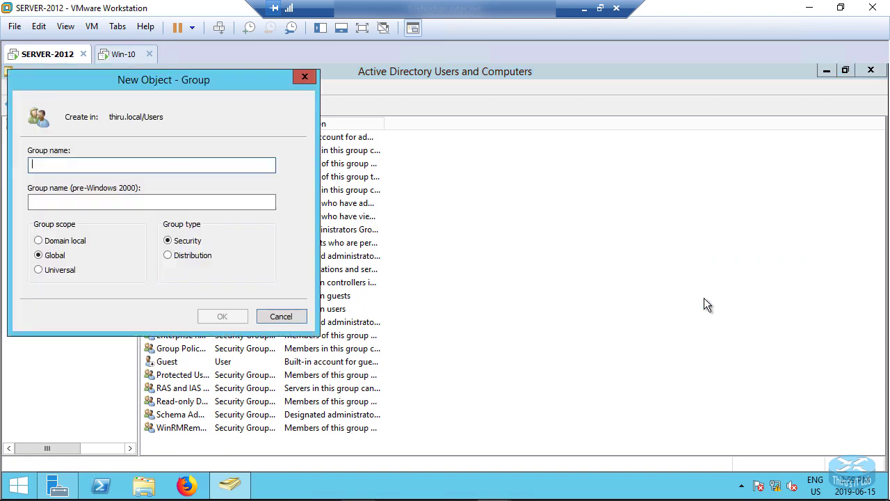
type("IT")
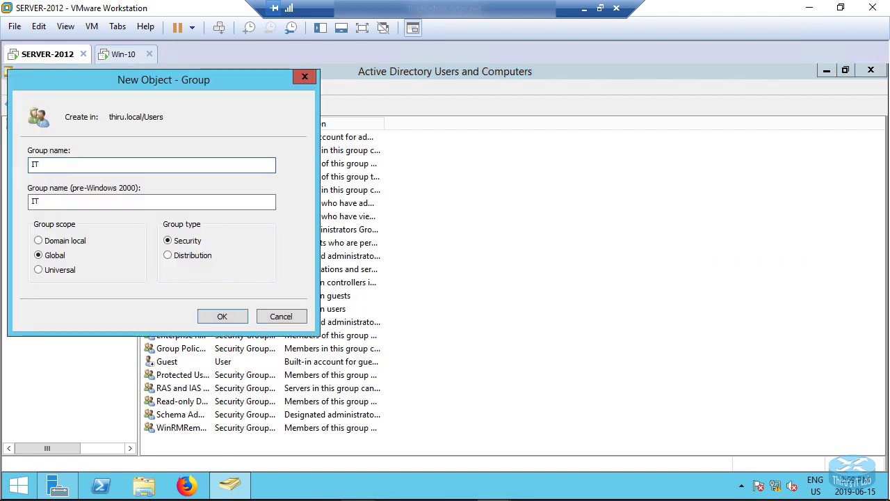
type(" S")
key("BackSpace")
type("Admin")
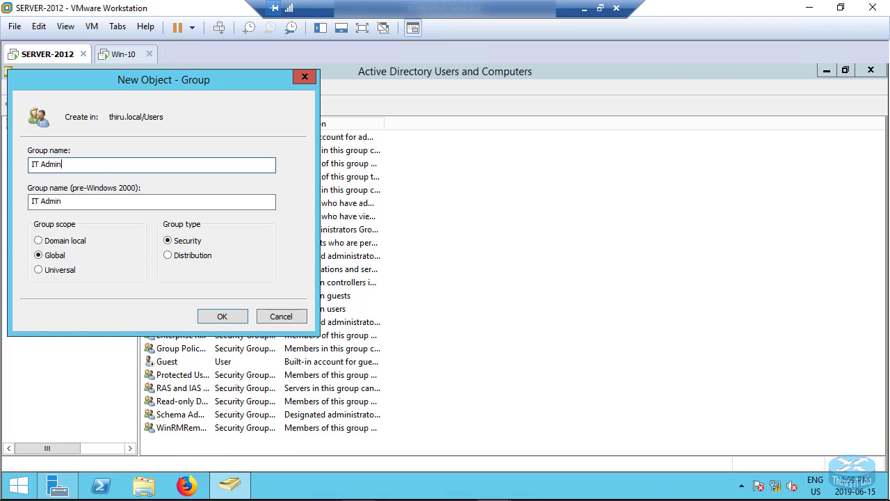
type("istrator")
left_click(224, 321)
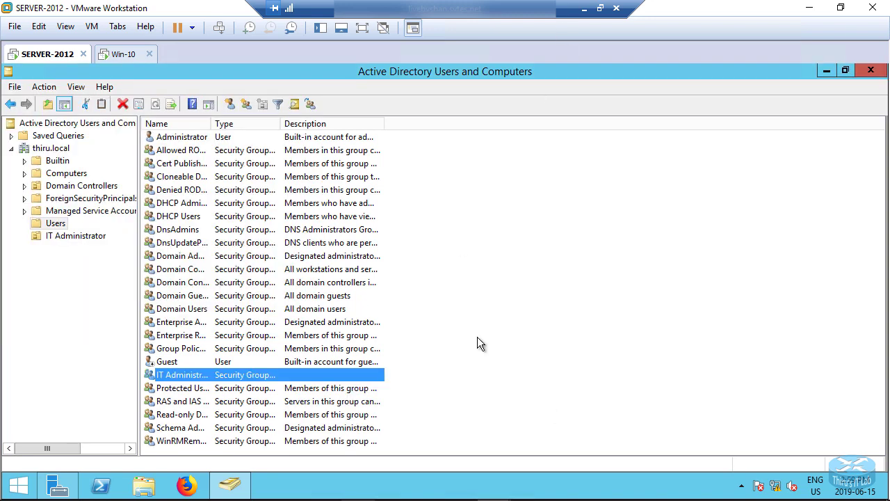
left_click(171, 378)
Open the IT Administrator group's properties on the Member Of tab.
right_click(172, 378)
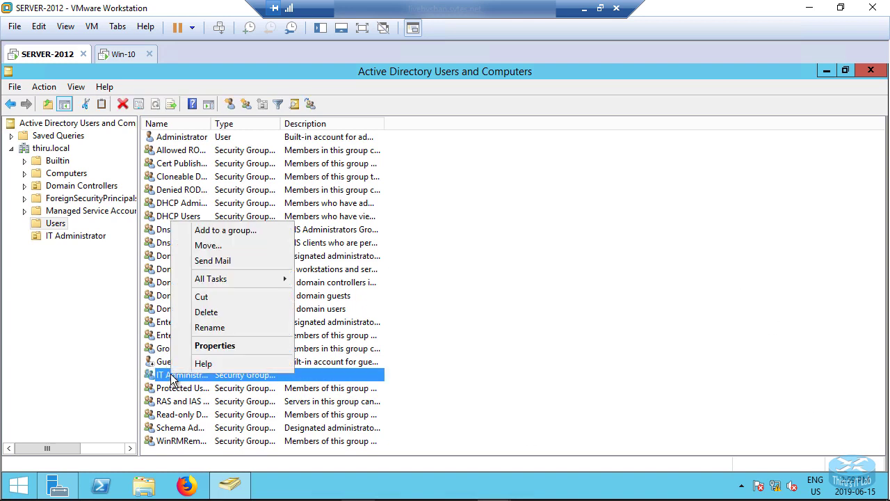
left_click(203, 347)
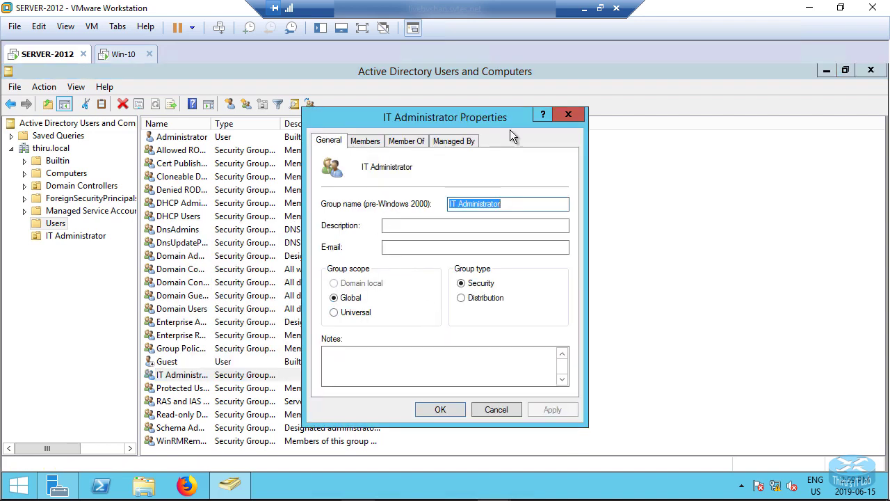
left_click(365, 141)
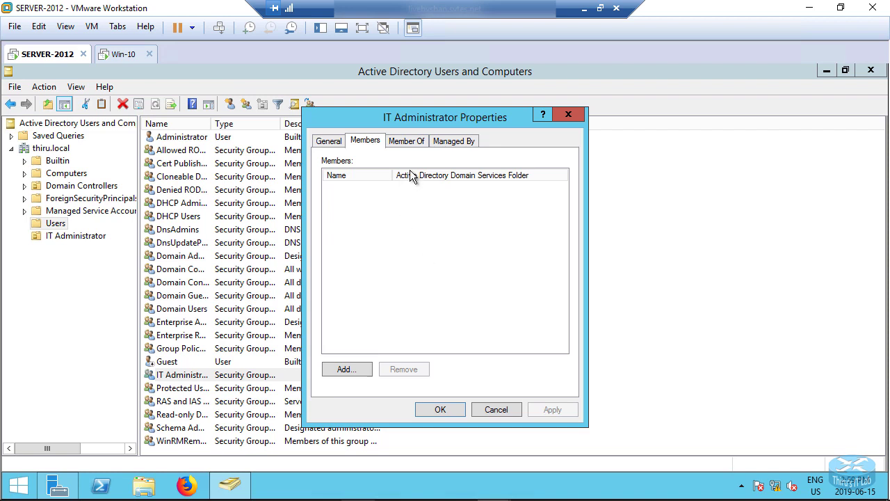
left_click(412, 140)
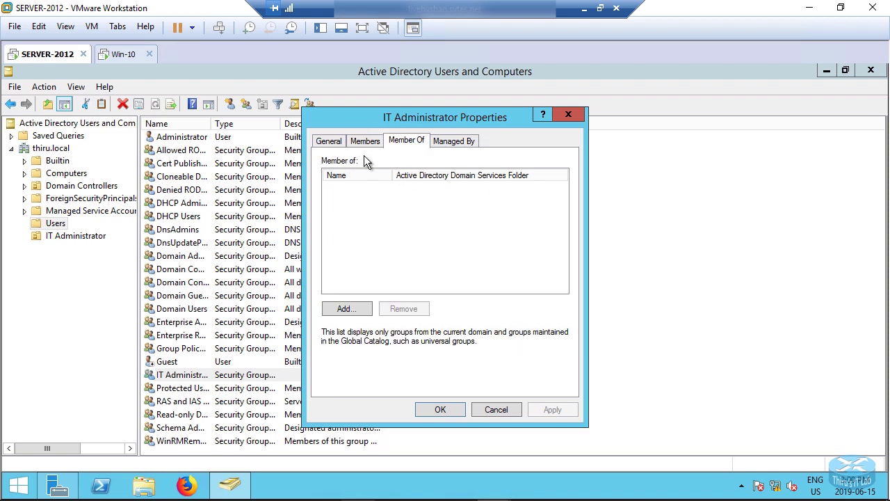
Add Domain Admins to the group's memberships and apply the change.
left_click(345, 308)
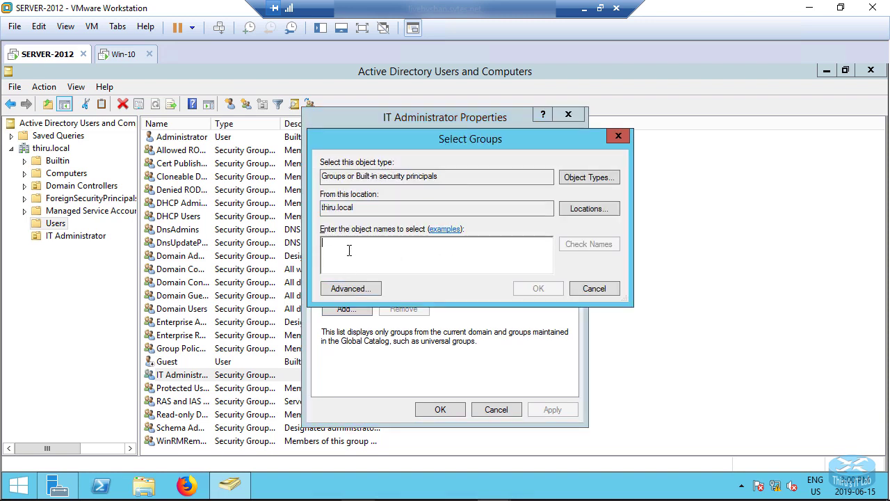
type("domain am")
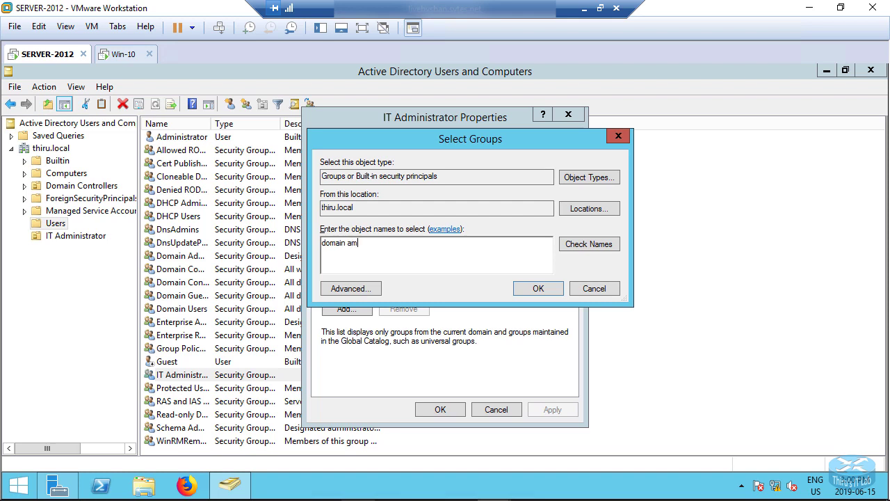
key("BackSpace")
type("d")
left_click(589, 245)
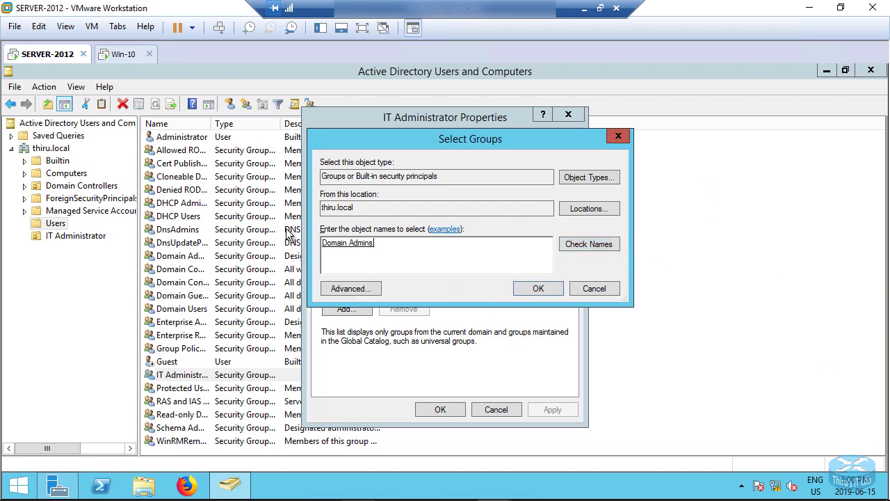
left_click(541, 290)
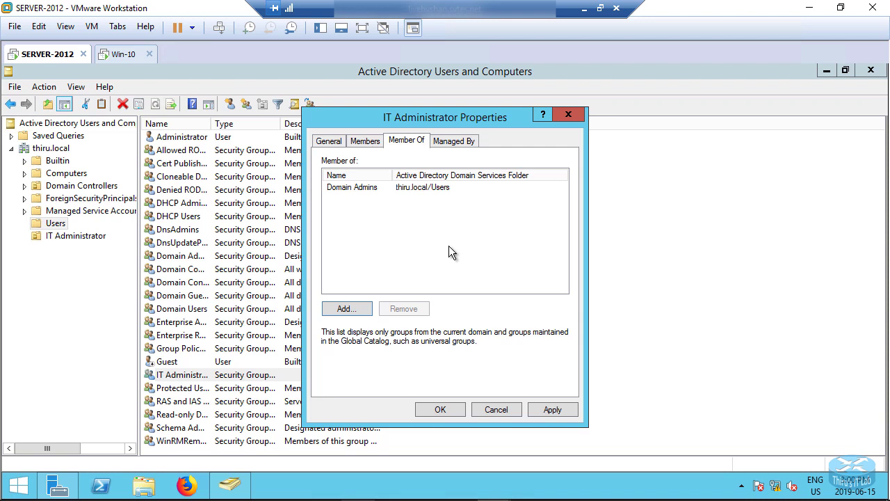
left_click(547, 411)
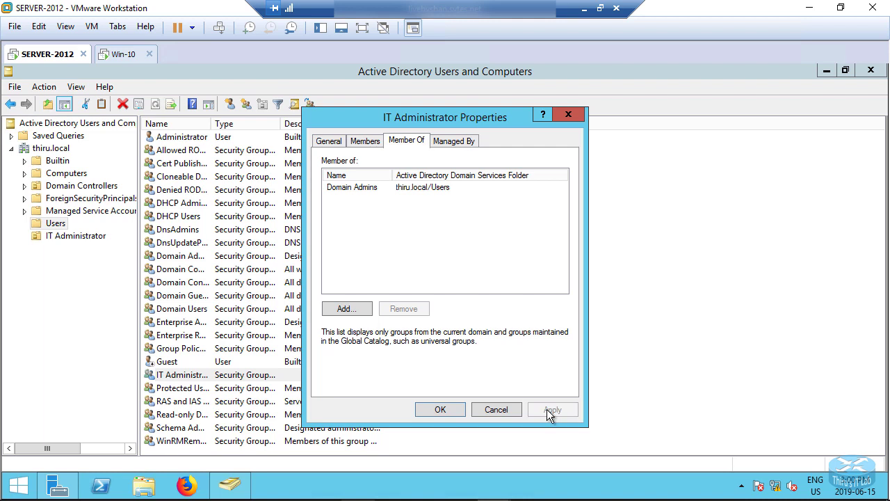
left_click(439, 411)
left_click(592, 333)
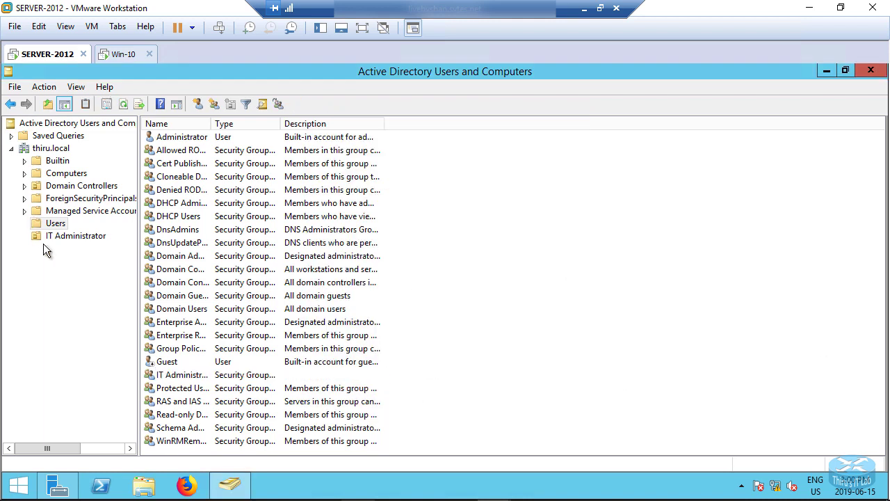
Show the IT Administrator OU's contents and select the user account listed there.
left_click(73, 237)
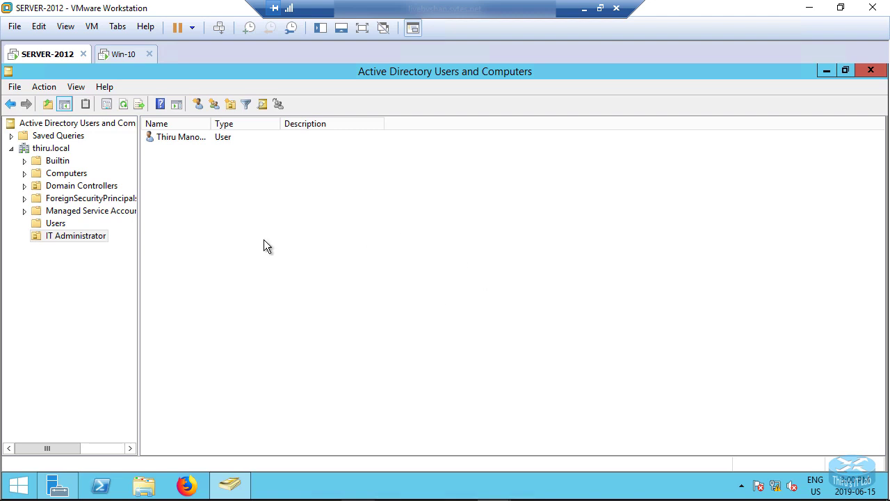
left_click(180, 137)
left_click(205, 186)
left_click(173, 137)
right_click(181, 137)
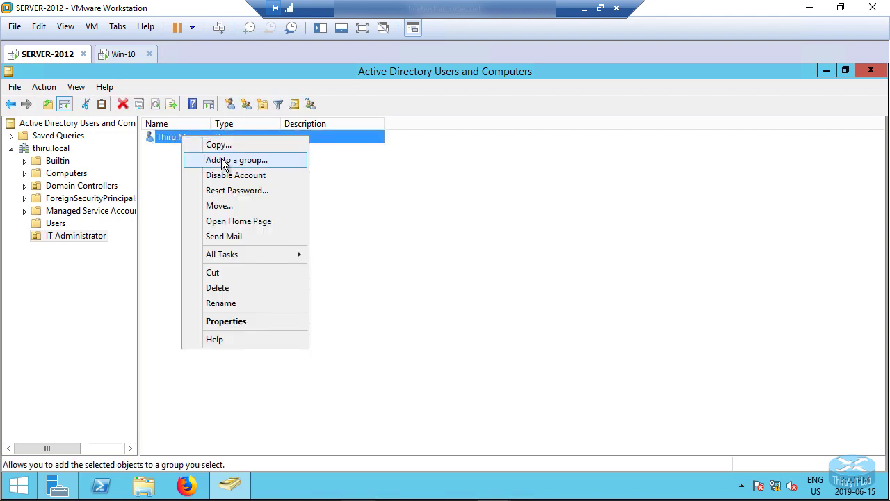
left_click(167, 167)
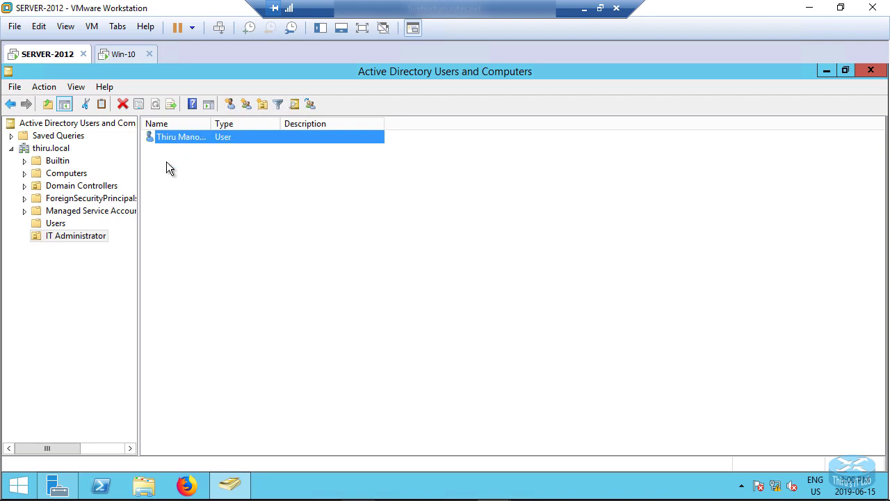
left_click(171, 138)
left_click(171, 152)
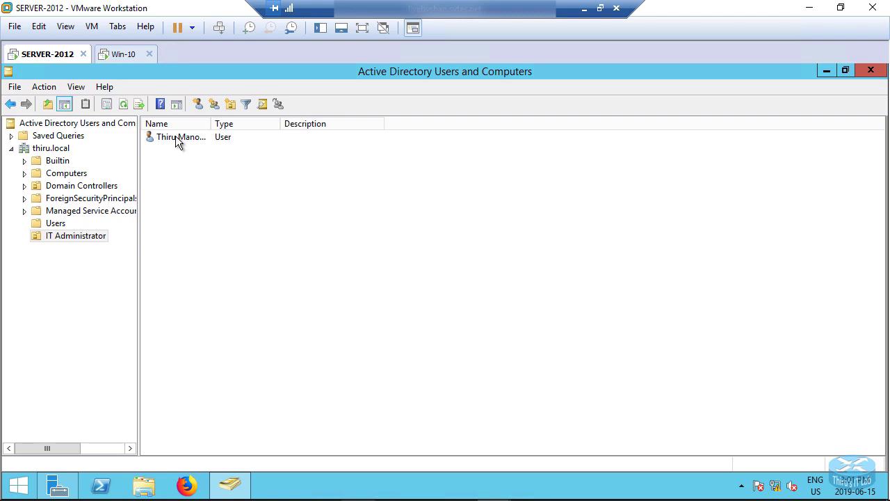
left_click(176, 137)
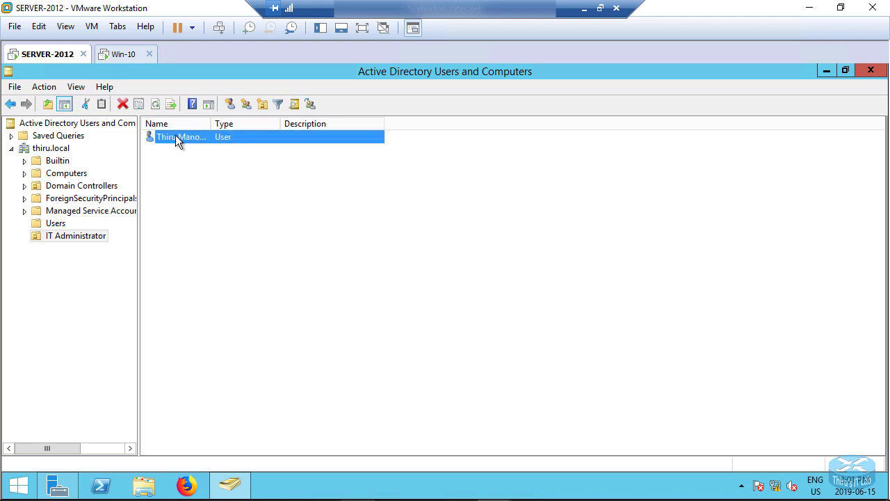
Add the user account to the IT Administrator group and confirm the success message.
right_click(175, 140)
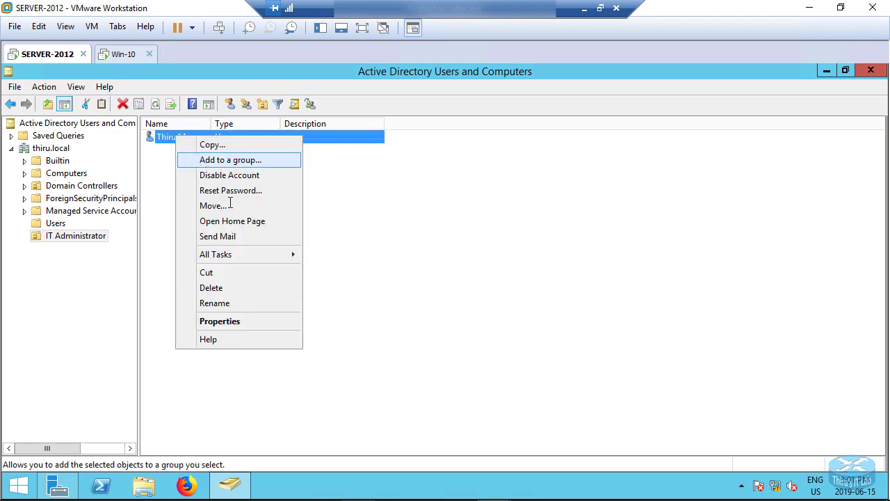
left_click(230, 160)
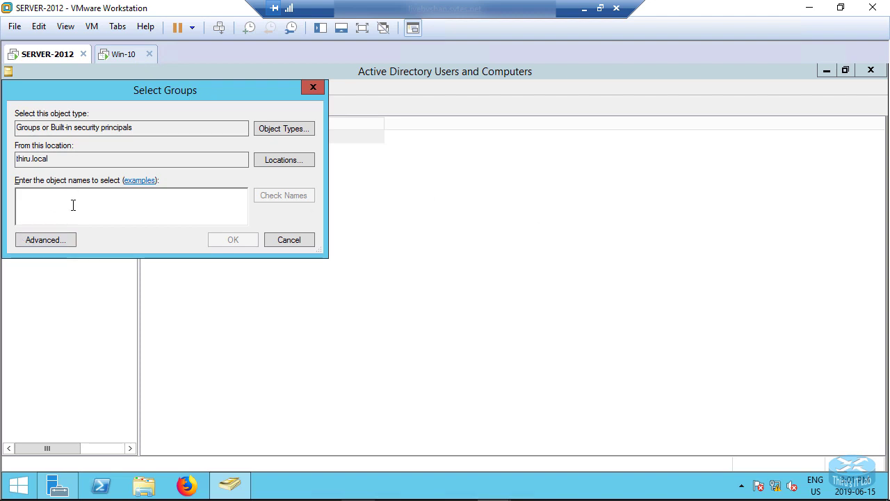
type("it")
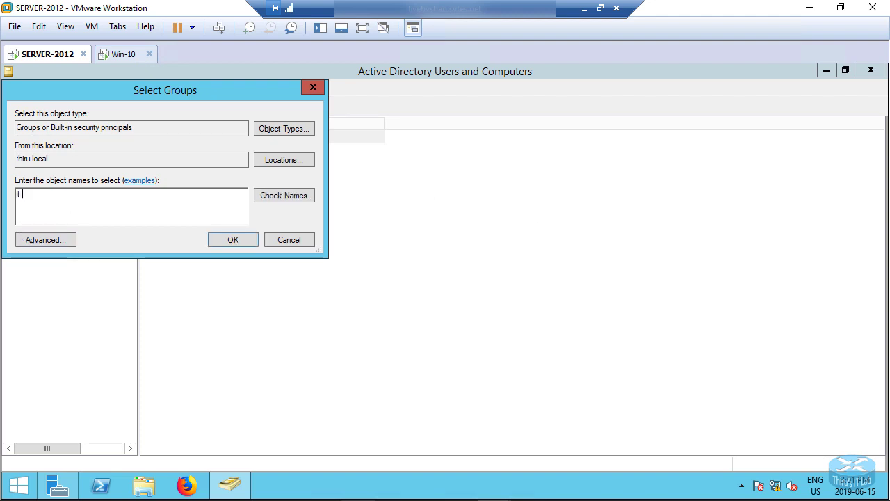
type(" ad")
left_click(289, 194)
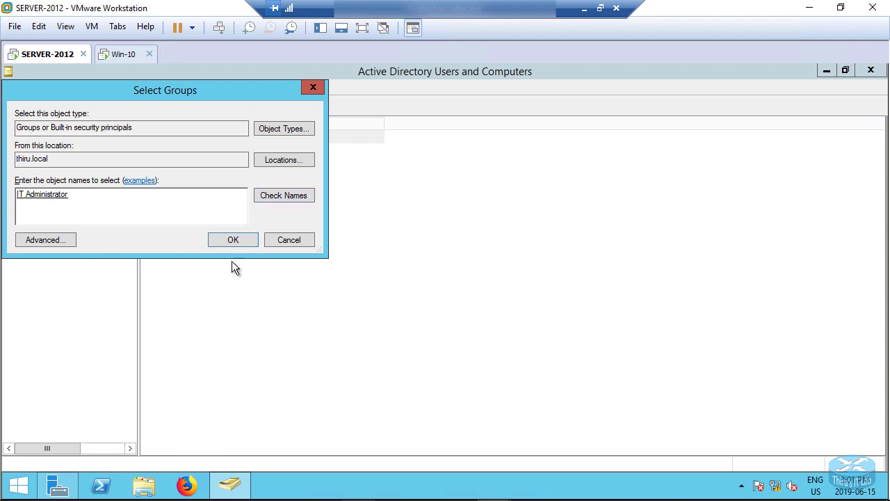
left_click(217, 239)
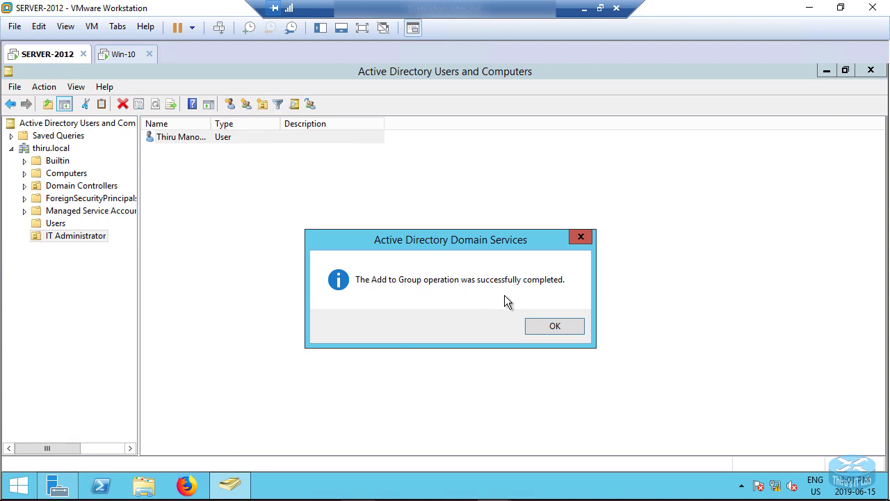
left_click(554, 325)
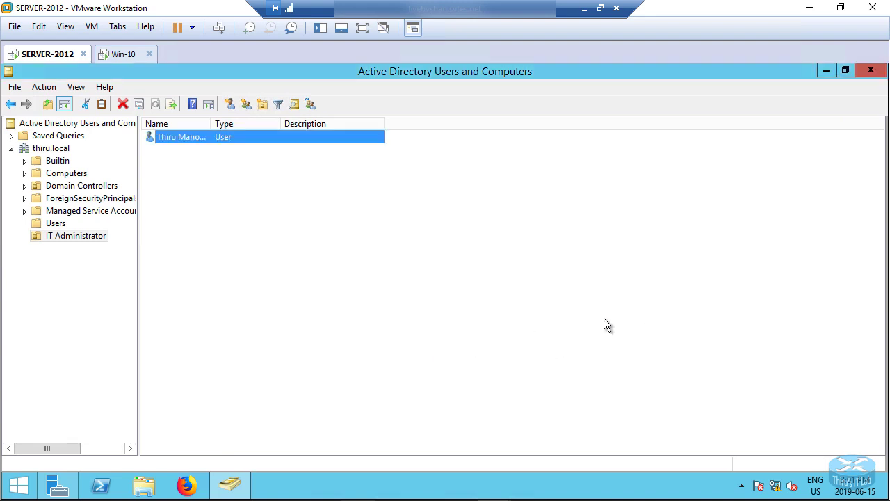
left_click(175, 192)
right_click(173, 140)
left_click(211, 325)
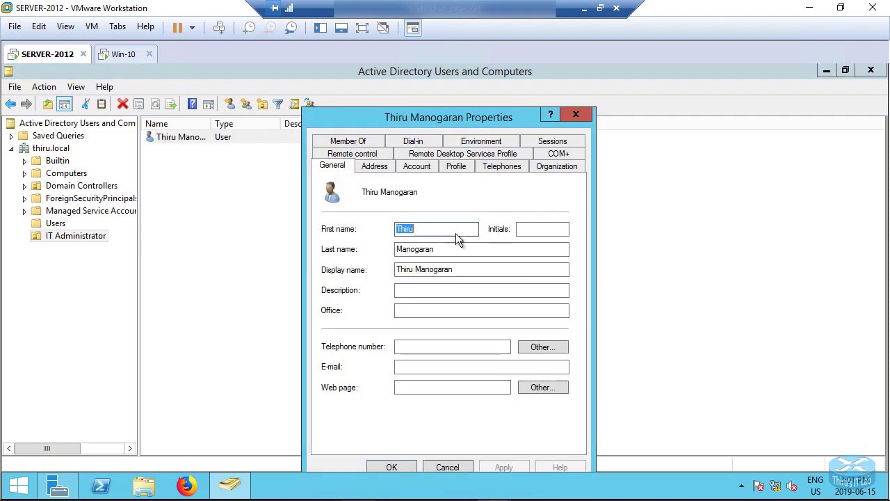
left_click(349, 142)
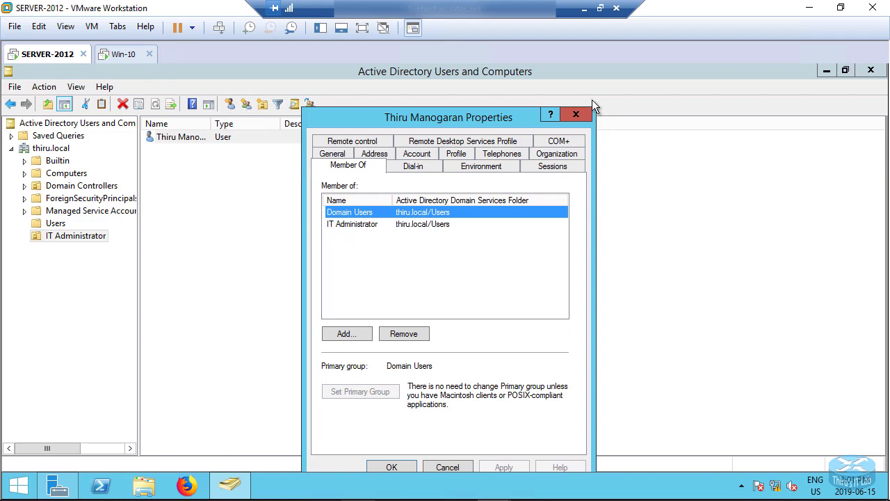
left_click(572, 114)
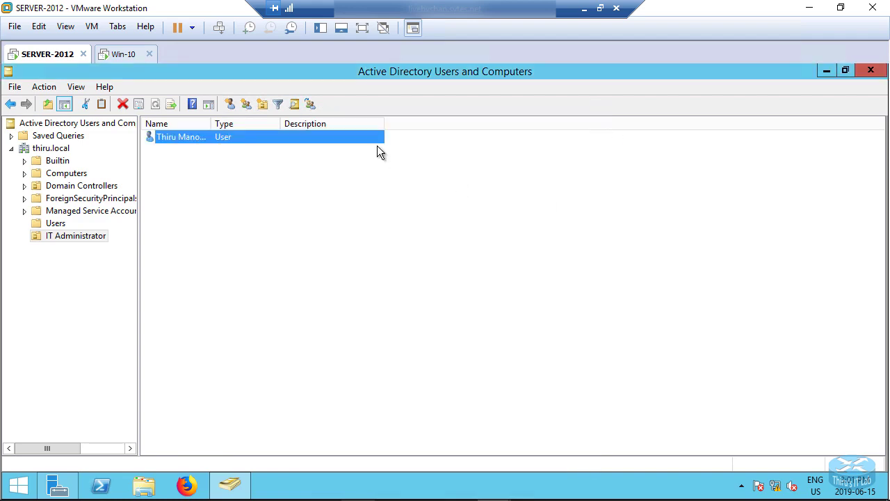
Open the Properties of the IT Administrator group in the Users container.
left_click(58, 223)
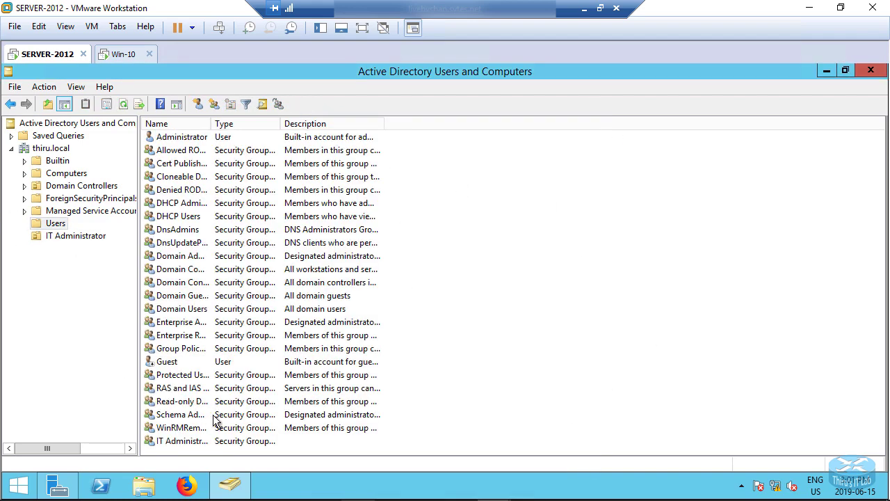
left_click(177, 441)
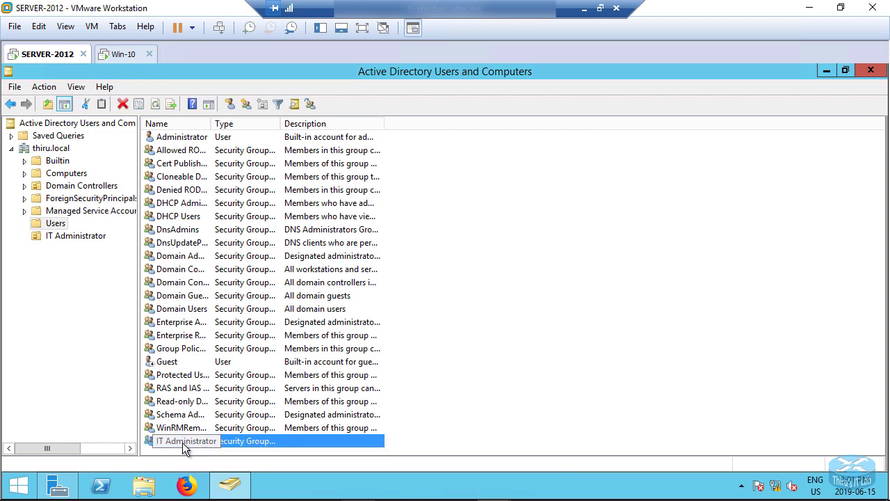
right_click(184, 442)
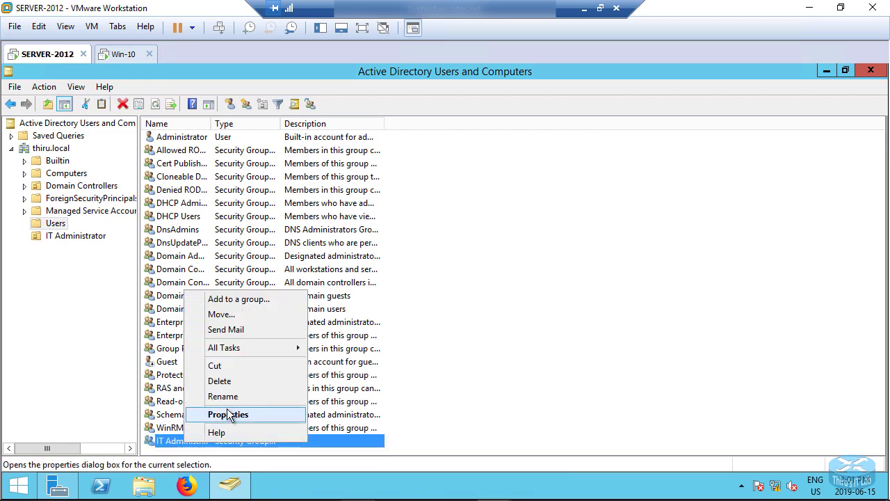
left_click(225, 415)
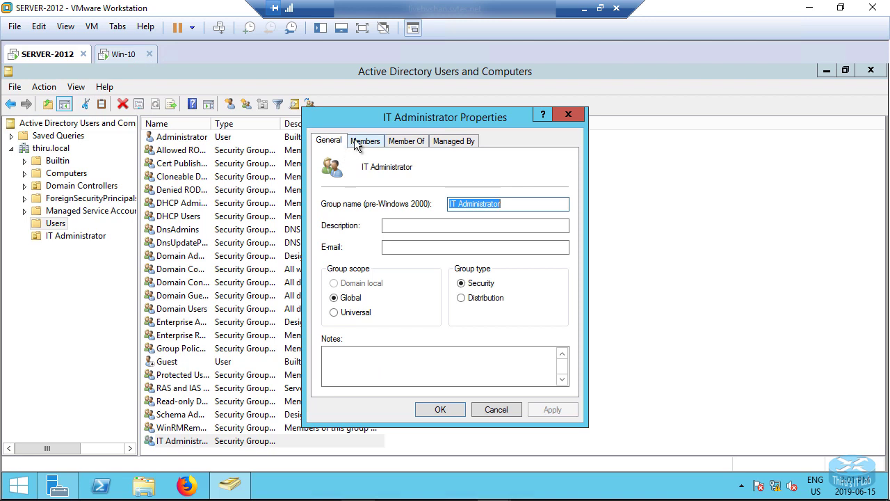
Confirm the Members tab lists the new user, widening the Name column, then cancel.
left_click(362, 141)
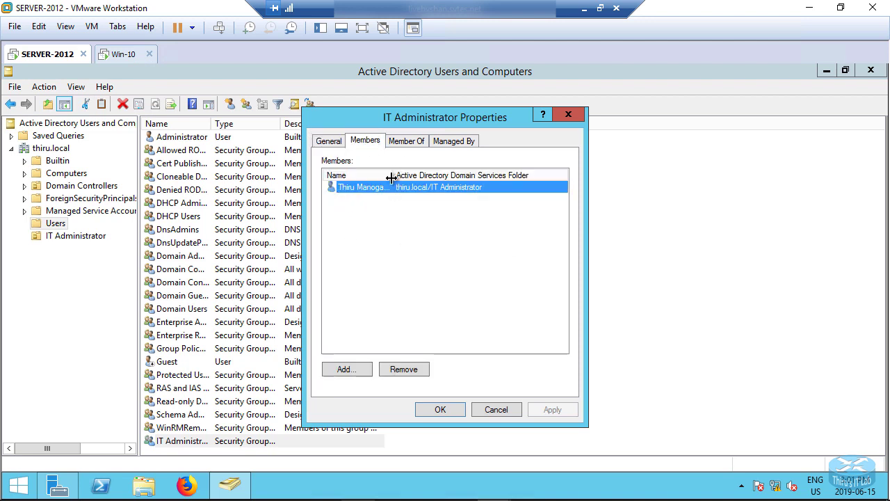
left_click_drag(393, 175, 461, 178)
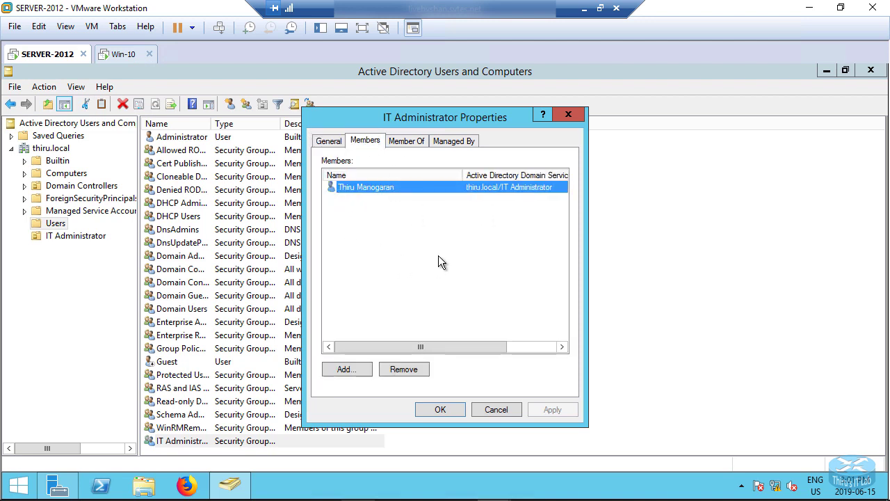
left_click(501, 409)
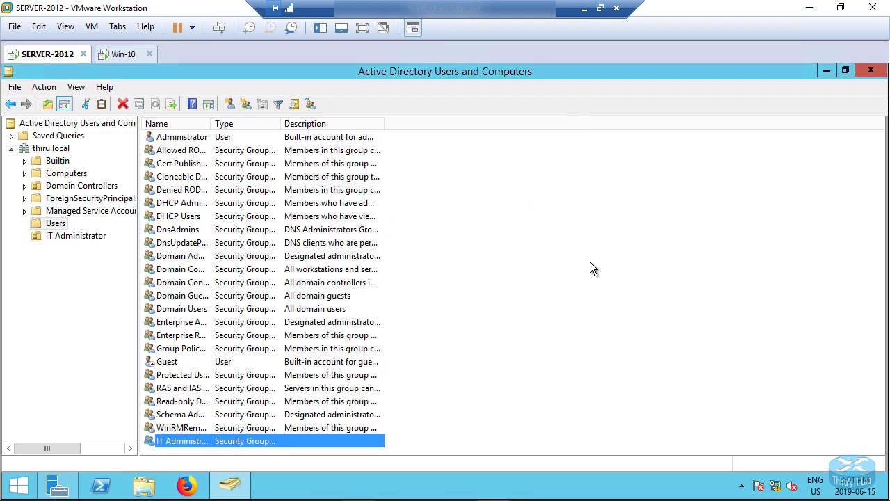
left_click(589, 263)
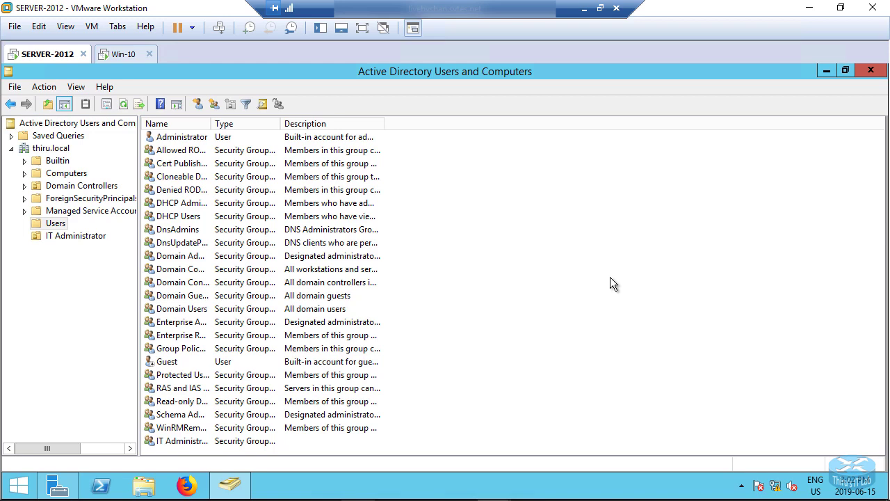
Close Active Directory Users and Computers and Server Manager, then sign out of the administrator session.
left_click(869, 70)
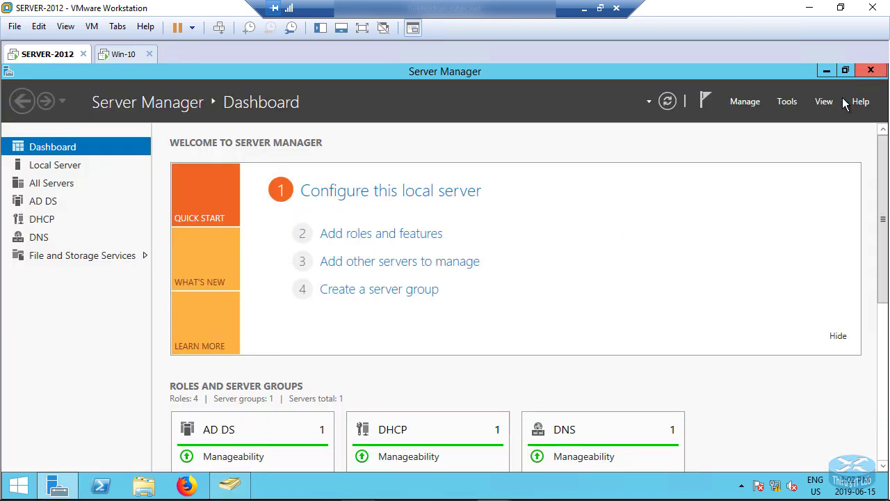
left_click(870, 70)
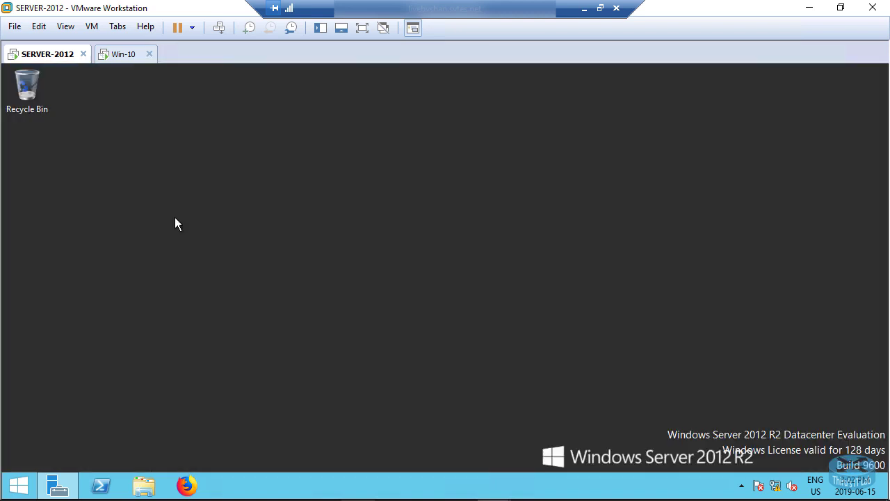
right_click(18, 485)
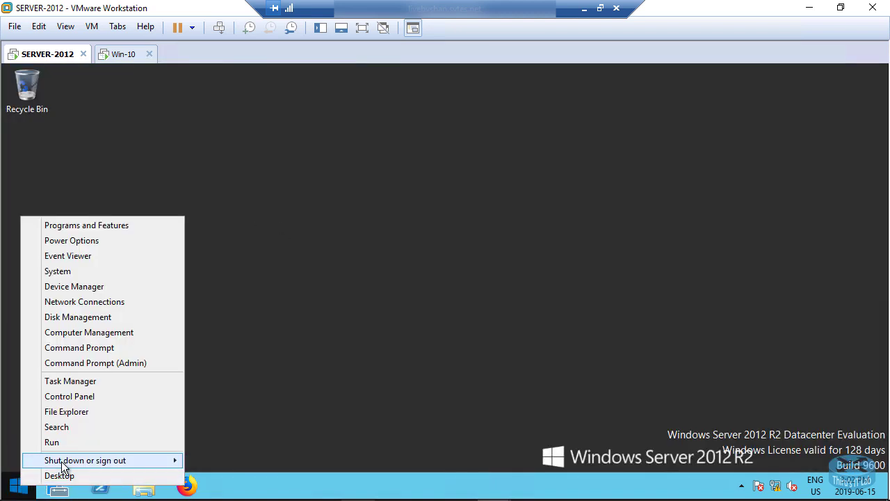
mouse_move(61, 462)
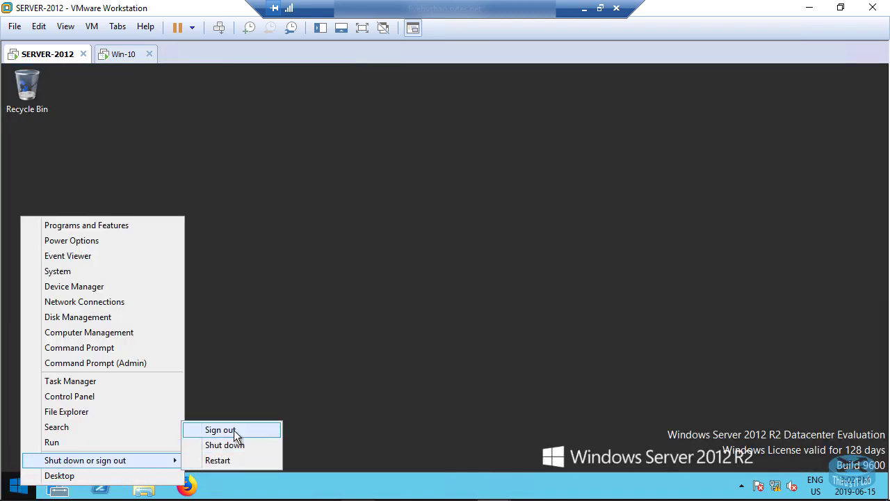
left_click(233, 430)
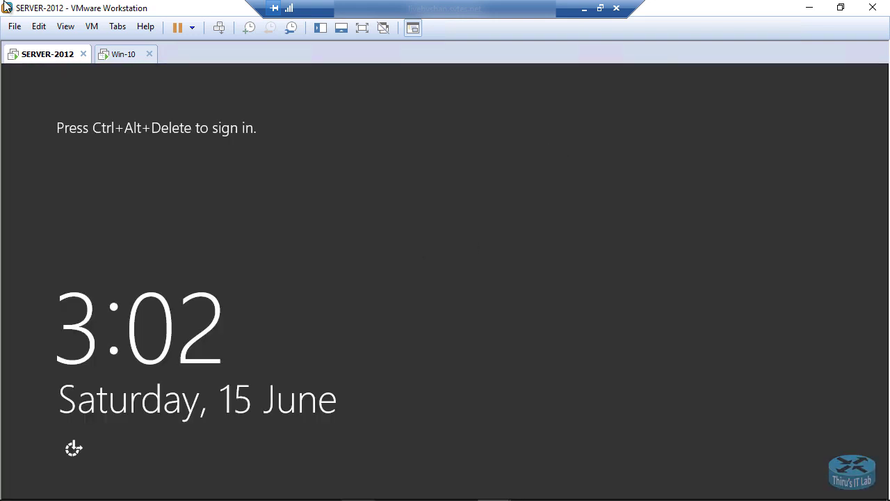
Sign in through Other user with the new user's account name and password.
left_click(219, 28)
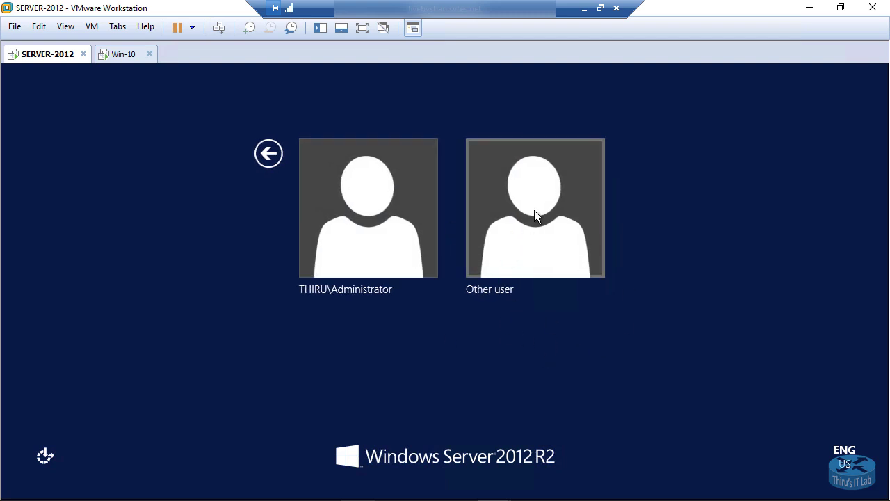
left_click(503, 199)
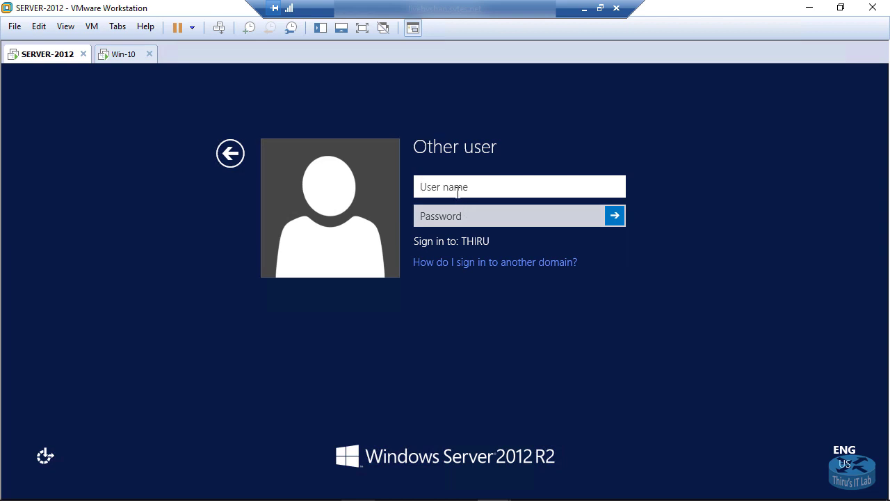
type("thirum")
key("Tab")
type("•")
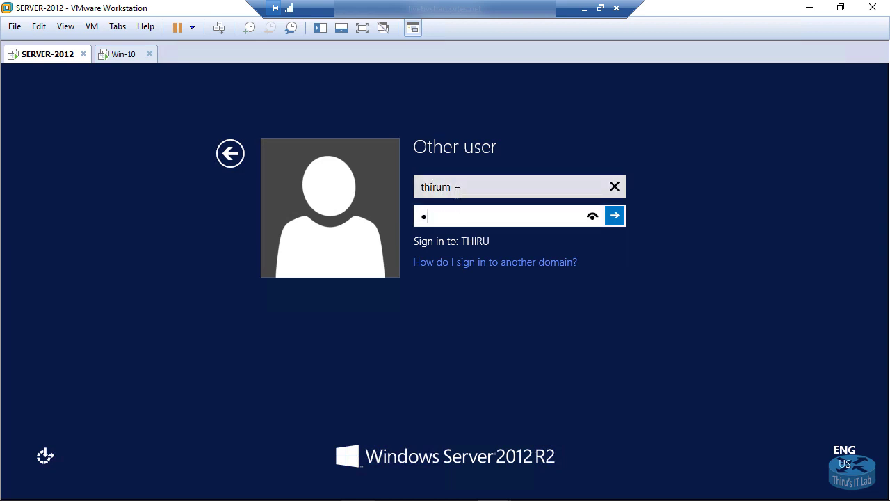
type("•••••••")
left_click(616, 215)
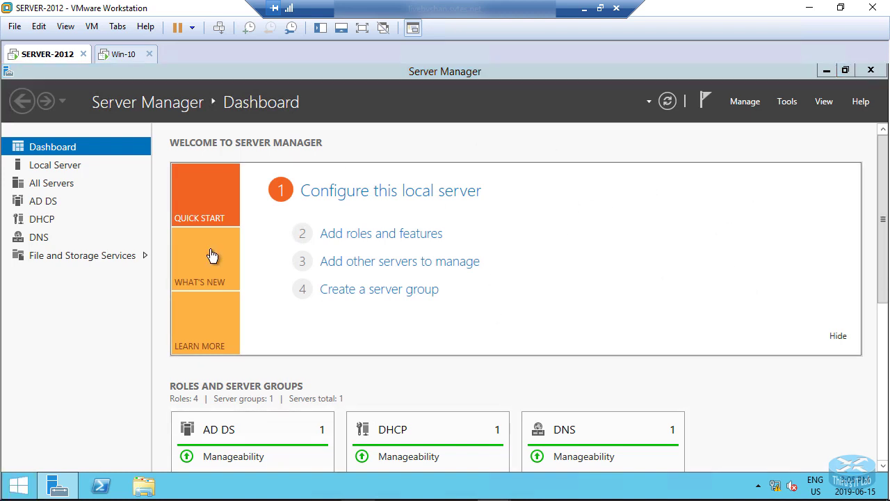
Show the Start screen and check the new user's name at top right as the signed-in account.
left_click(20, 484)
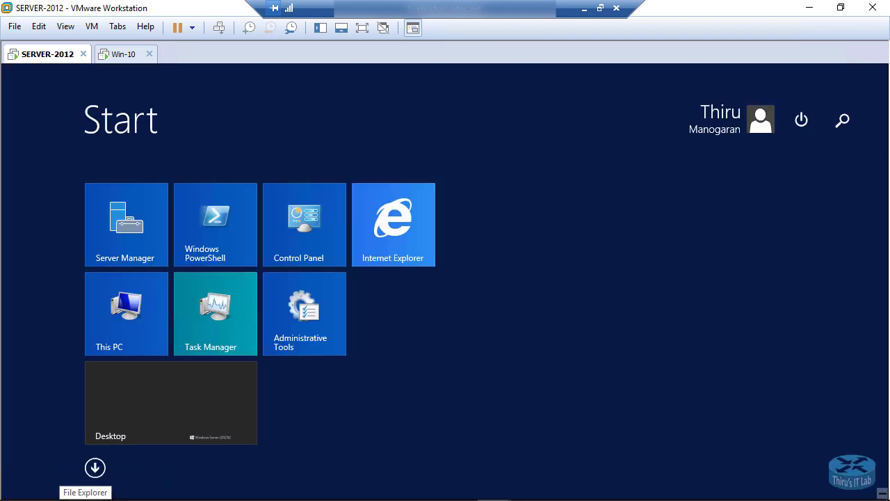
mouse_move(835, 89)
left_mouse_down()
mouse_move(719, 91)
mouse_move(688, 156)
mouse_move(846, 142)
mouse_move(860, 93)
mouse_move(830, 87)
left_mouse_up()
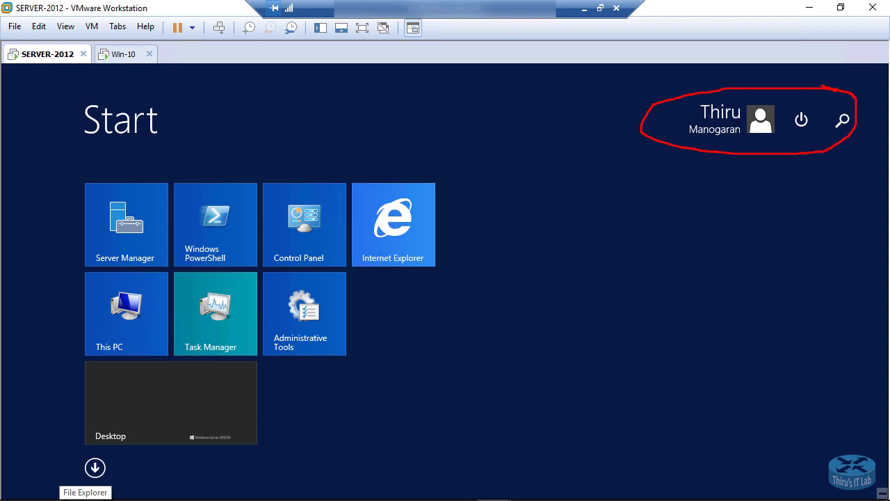
key("Escape")
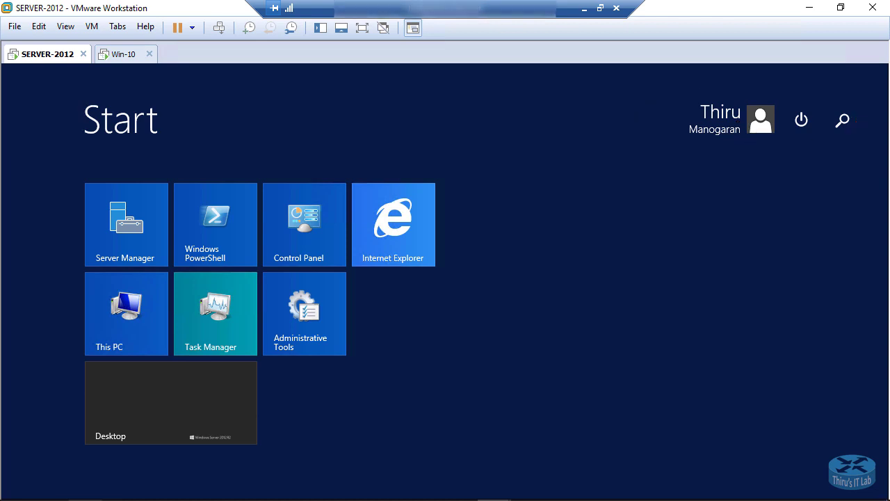